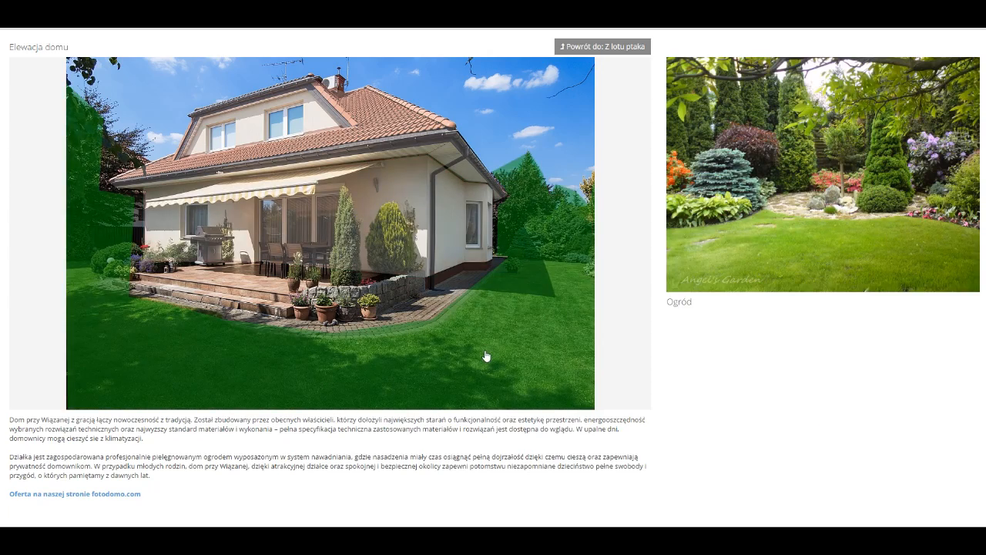
# Open the garden photo from the sample house presentation and close its preview.
pyautogui.click(486, 356)
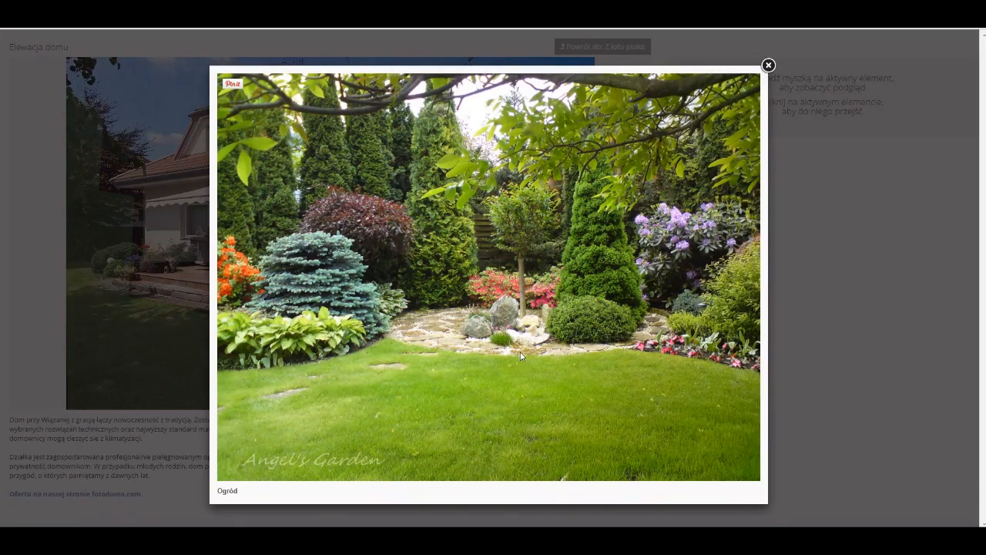
pyautogui.click(768, 68)
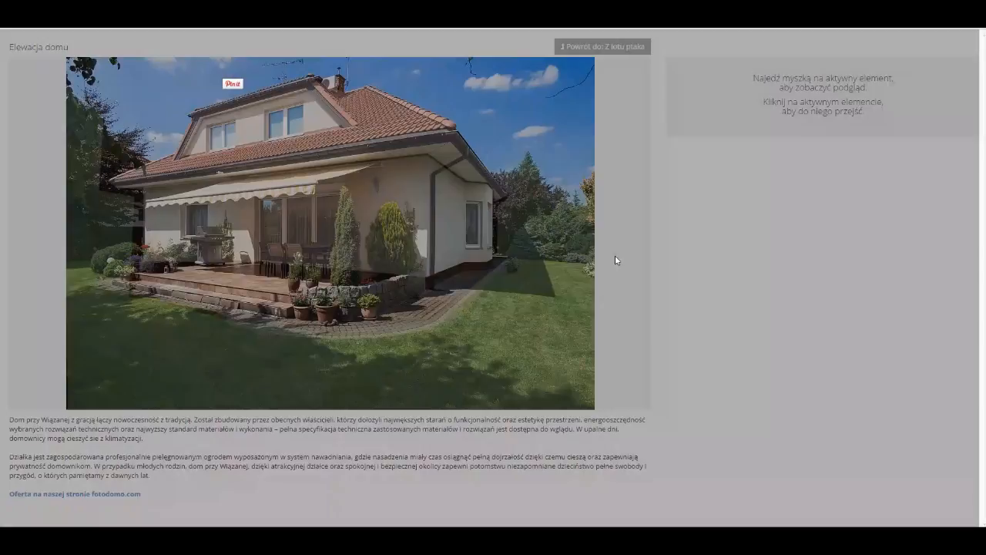
pyautogui.moveTo(433, 228)
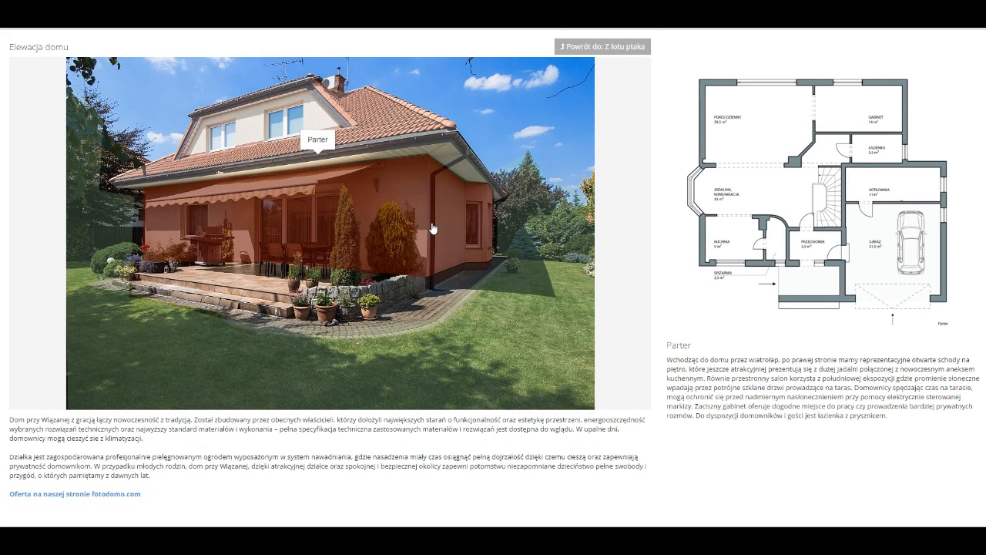
# Go to the ground-floor plan of the sample presentation, open the bathroom photo, and close it.
pyautogui.click(433, 228)
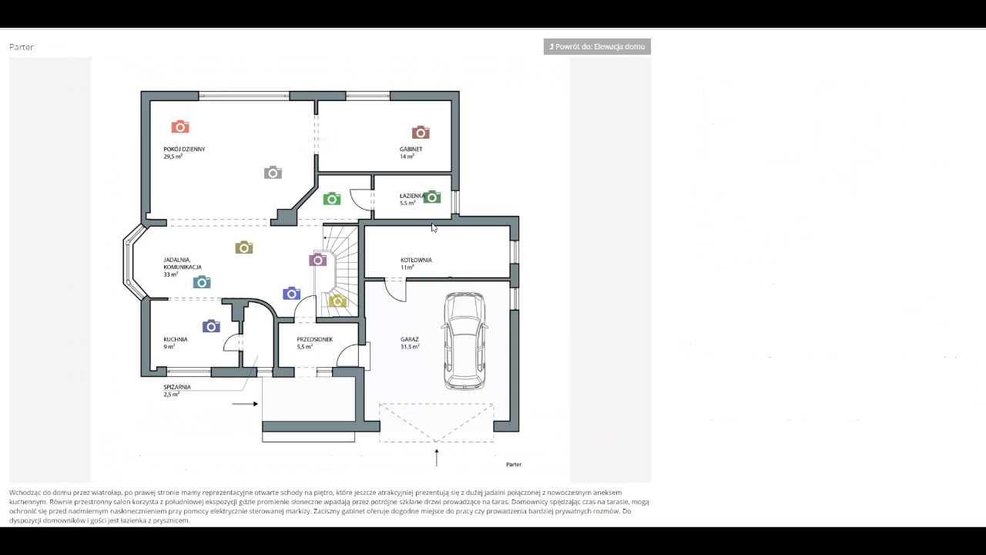
pyautogui.click(432, 198)
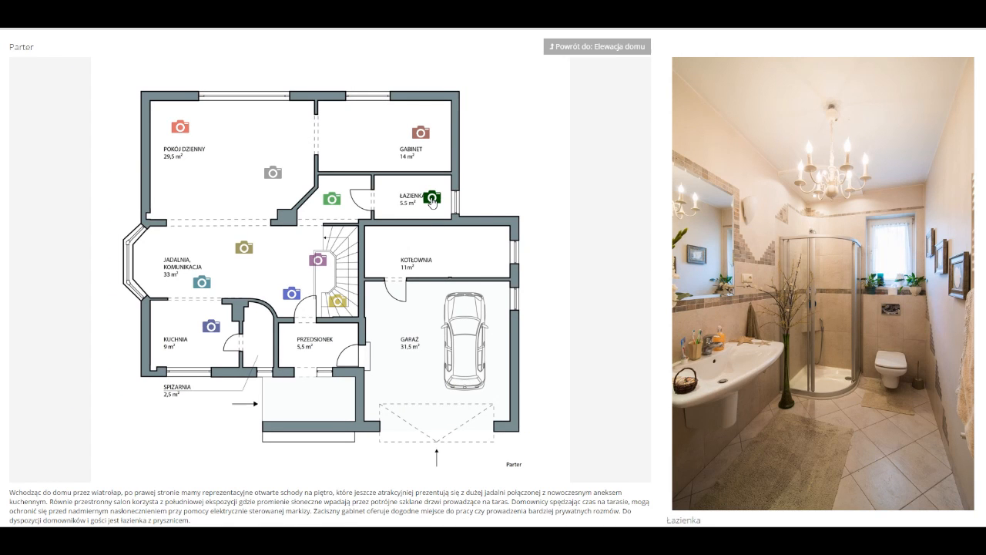
pyautogui.click(433, 201)
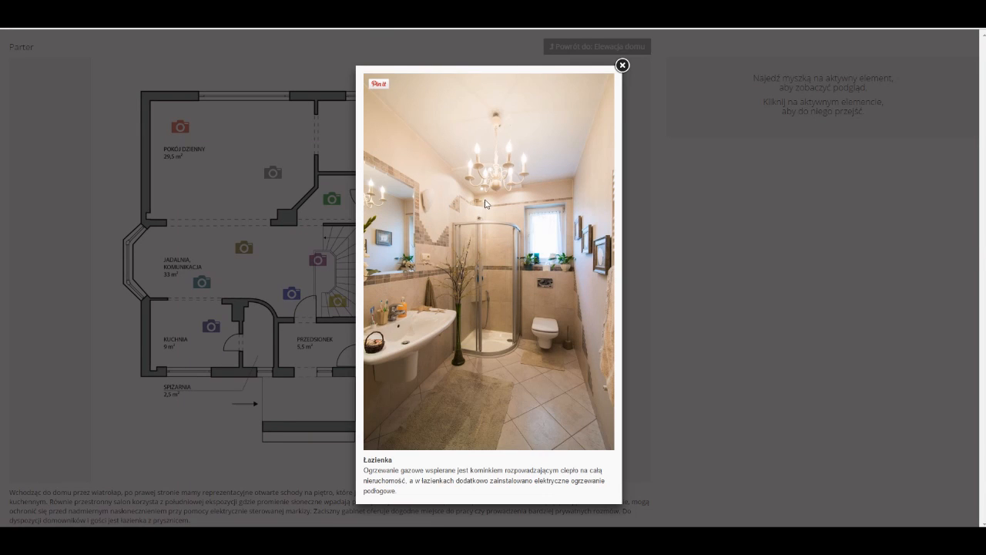
pyautogui.click(622, 67)
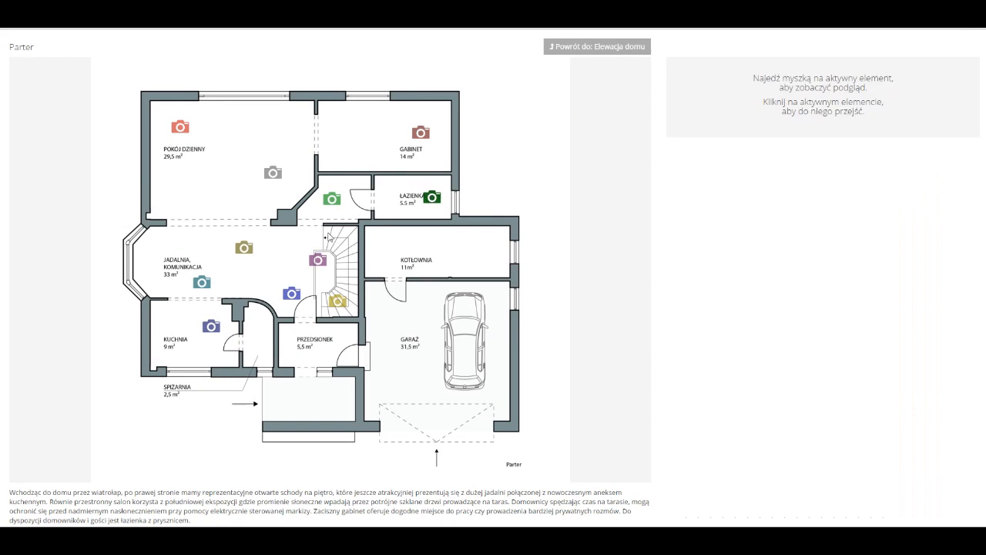
pyautogui.moveTo(318, 266)
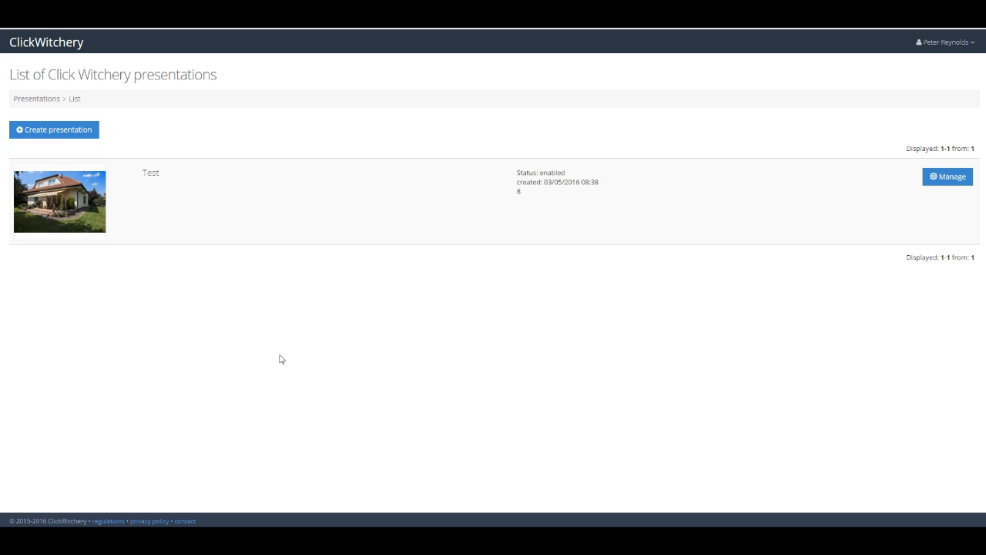
# Create a new presentation named Tour with the description A quick tour of Click Witchery.
pyautogui.click(72, 131)
pyautogui.click(432, 93)
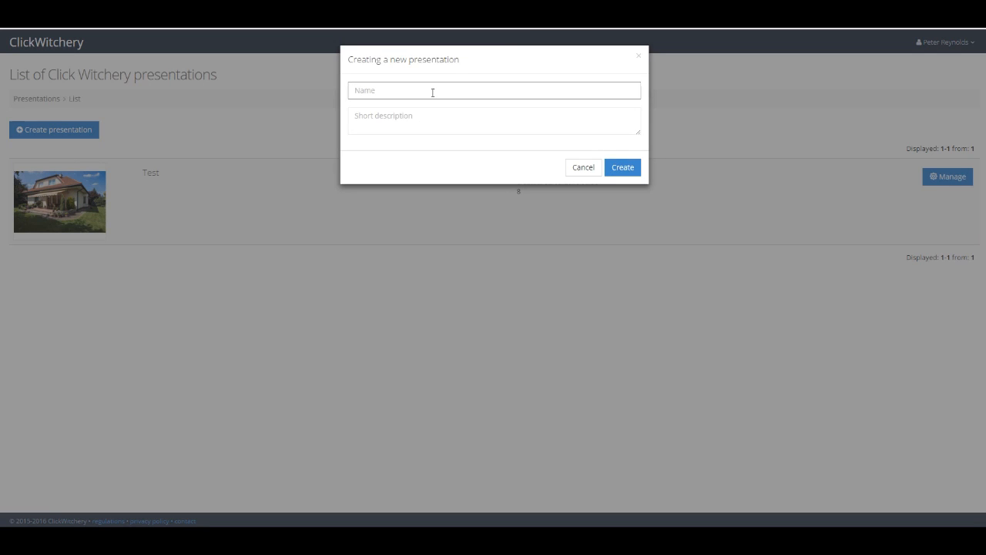
pyautogui.write('Tour')
pyautogui.press('Tab')
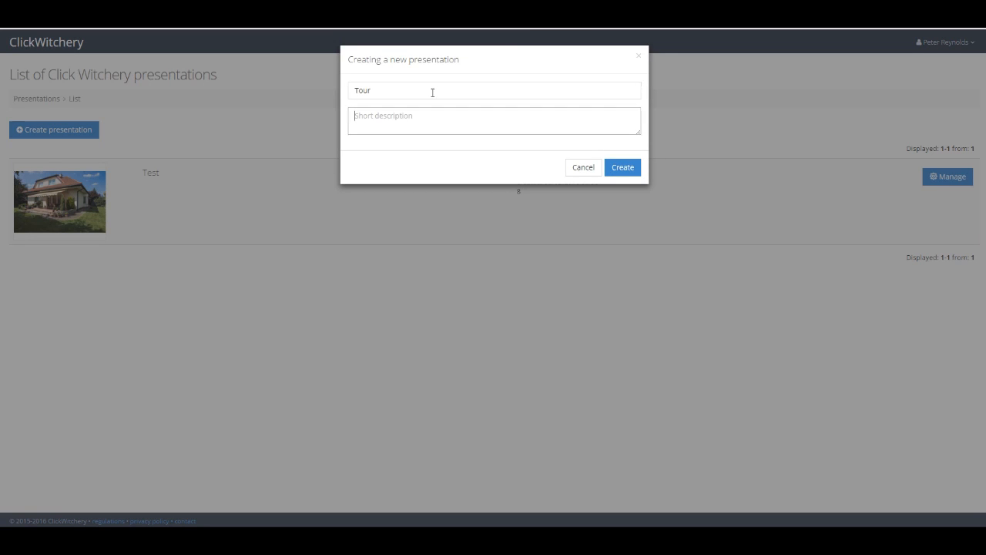
pyautogui.write('A')
pyautogui.write('quick tour of Click Witchery')
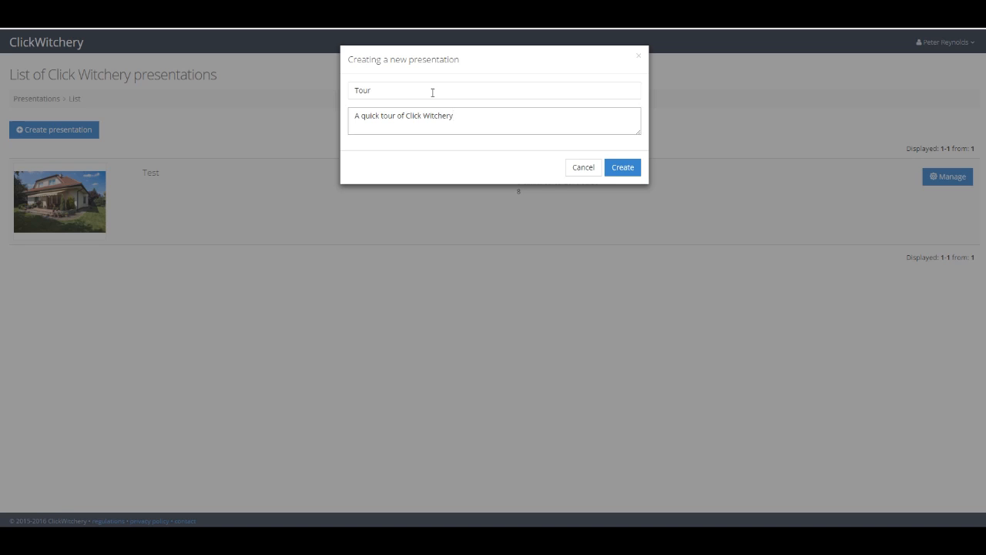
pyautogui.click(622, 167)
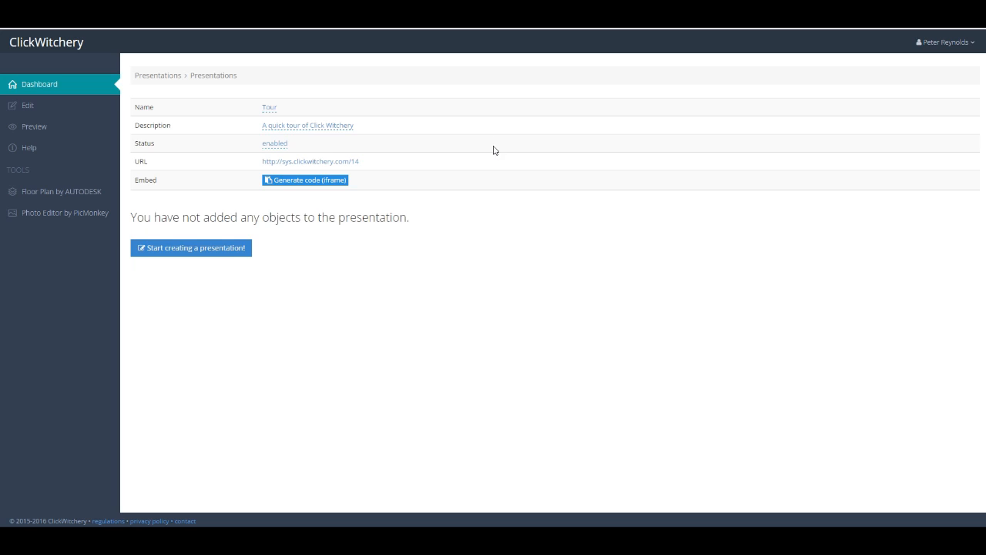
pyautogui.click(274, 144)
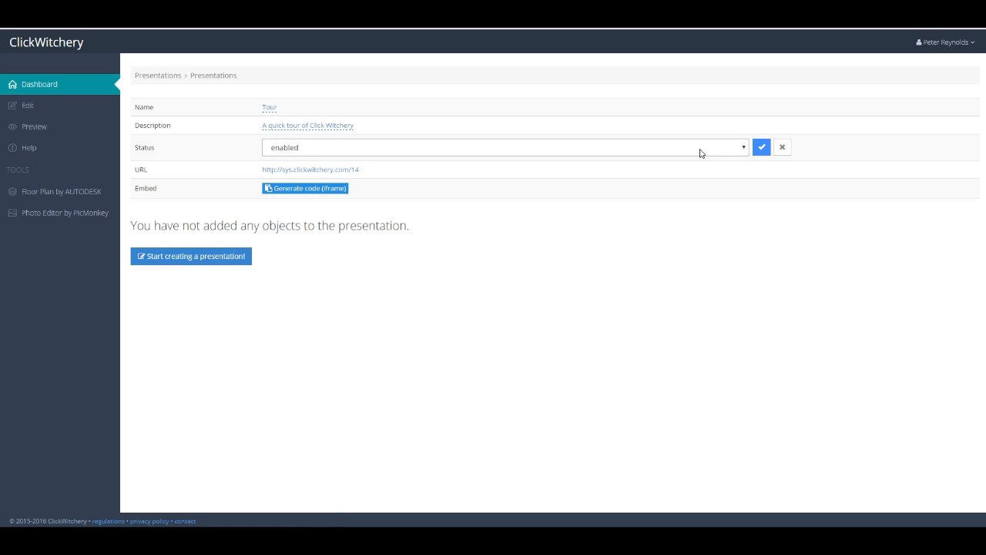
pyautogui.click(742, 148)
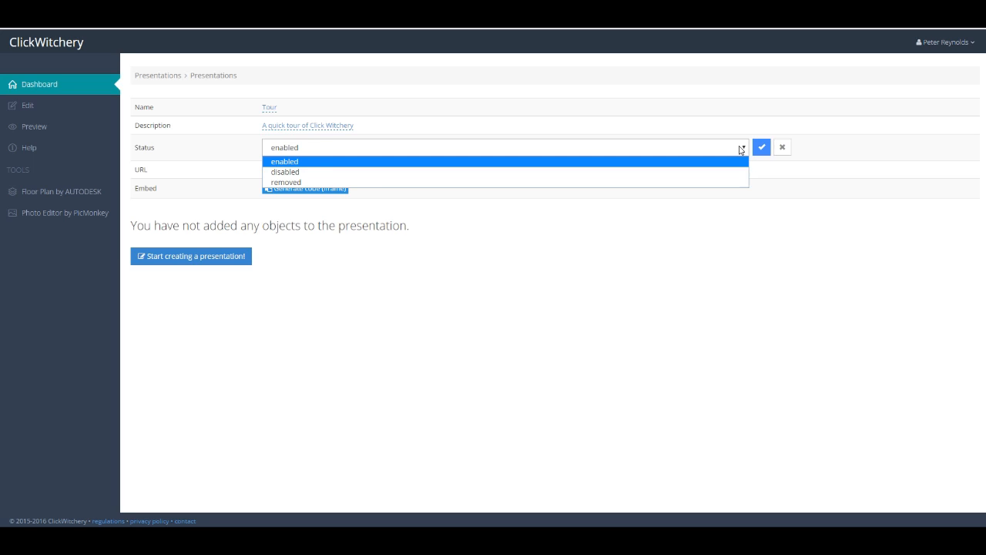
pyautogui.press('Down')
pyautogui.press('Down')
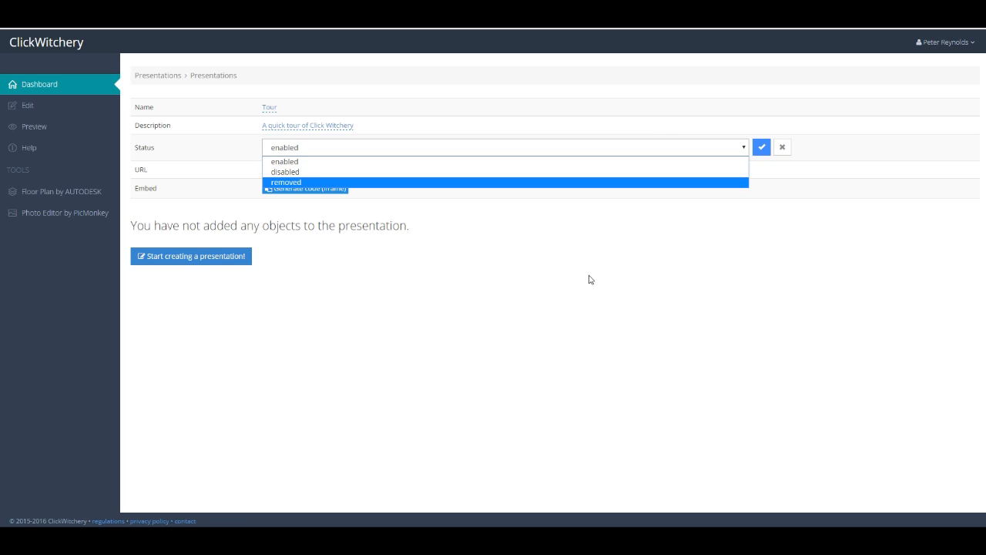
pyautogui.press('Escape')
pyautogui.press('Escape')
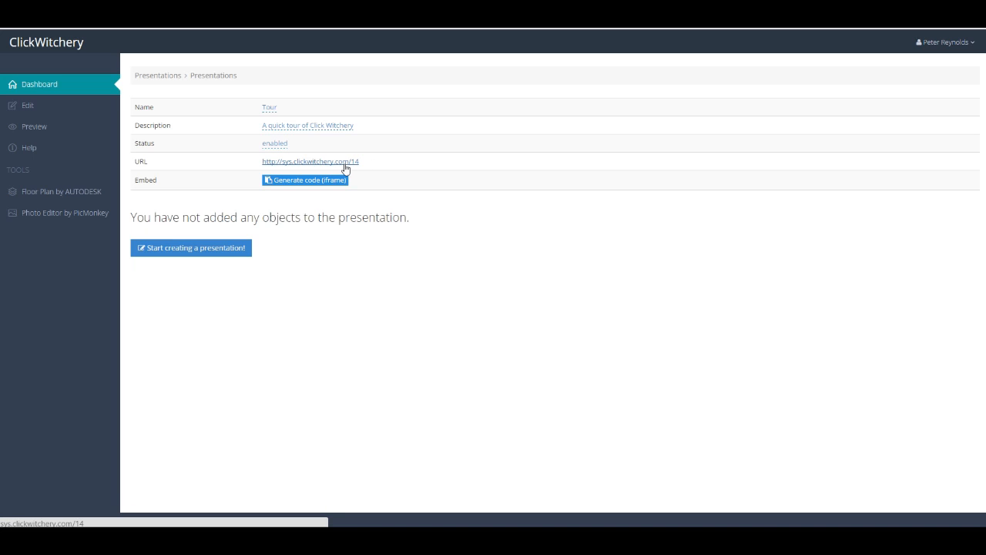
# Open the iframe embed code settings for the presentation and close them.
pyautogui.click(336, 184)
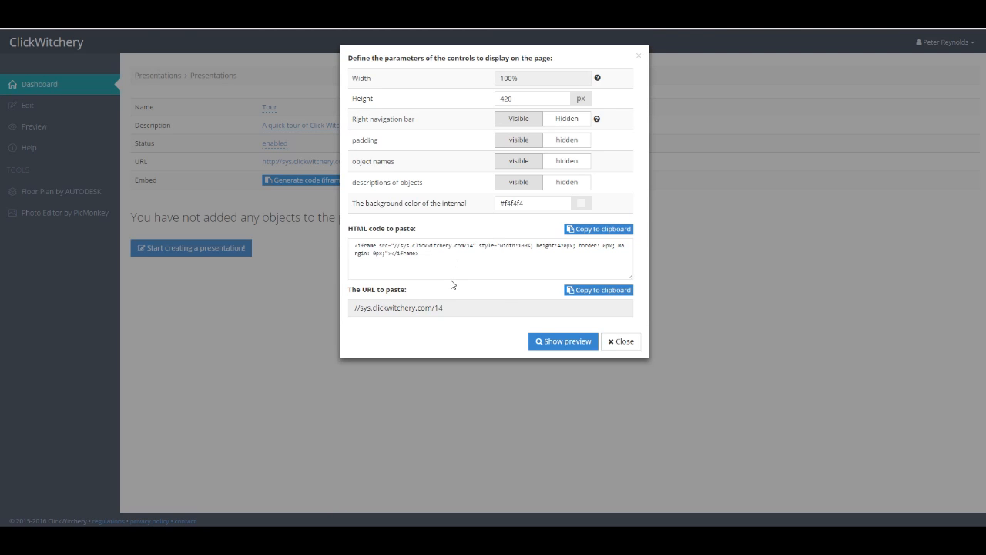
pyautogui.click(628, 344)
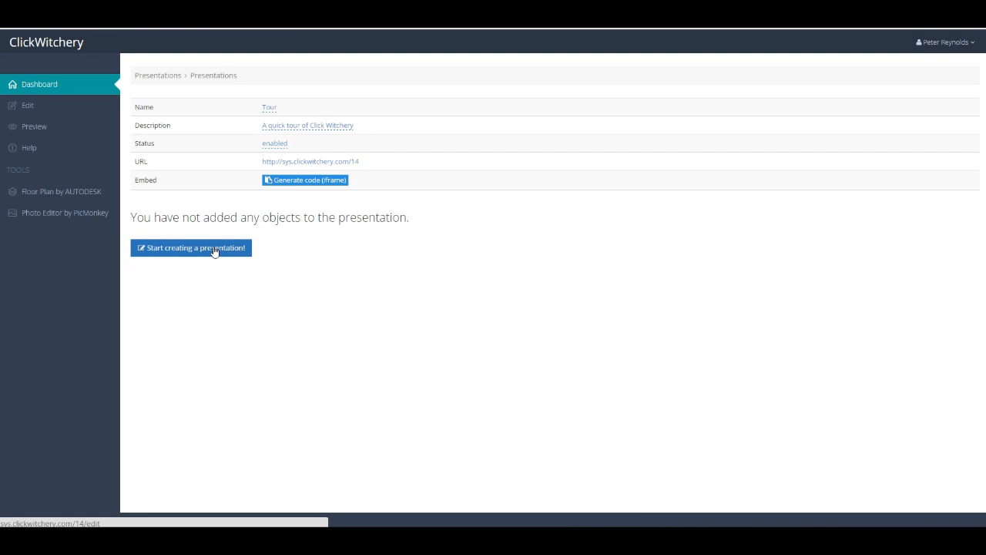
# Start building the presentation and upload Wiazana 61 - 23.jpg as the first object's graphic.
pyautogui.click(214, 254)
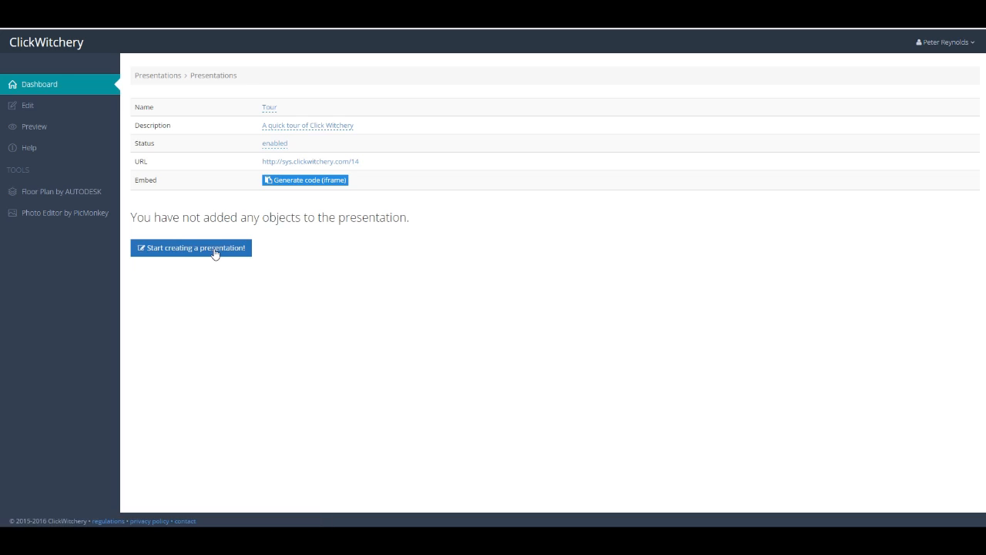
pyautogui.click(203, 108)
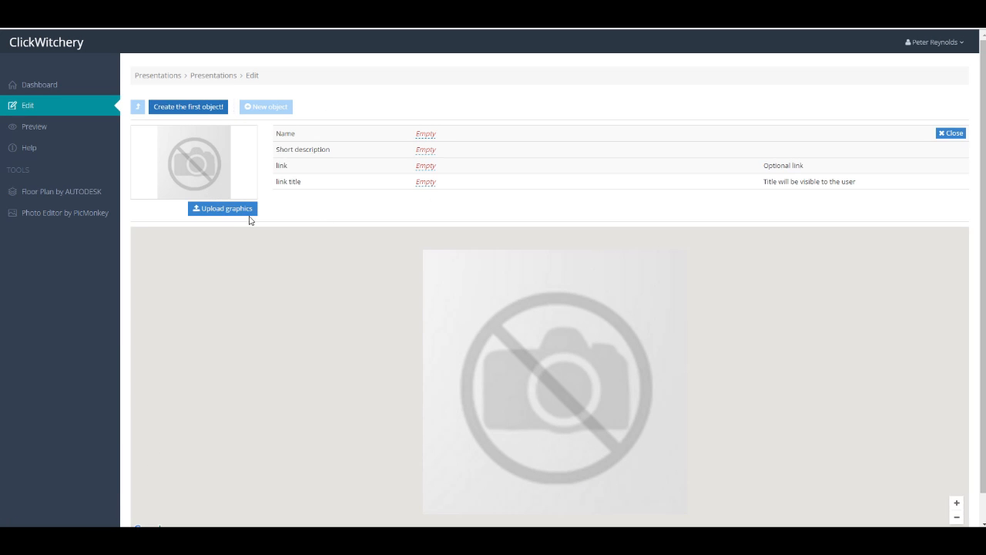
pyautogui.click(231, 210)
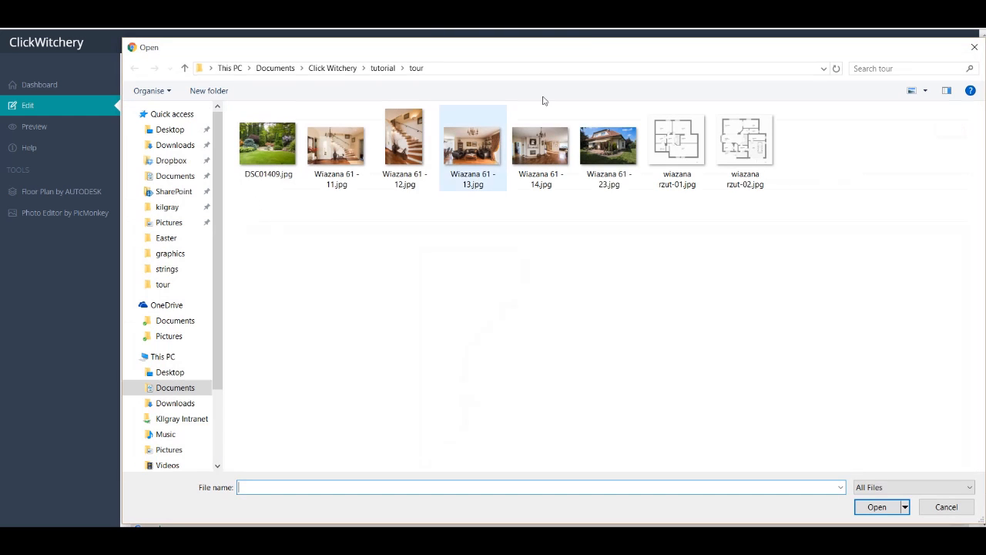
pyautogui.click(595, 143)
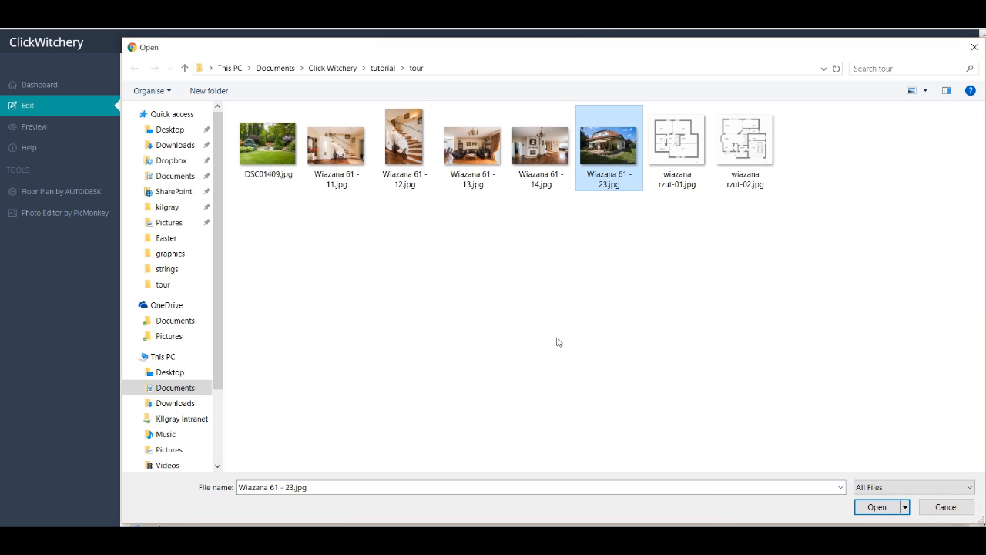
pyautogui.click(876, 506)
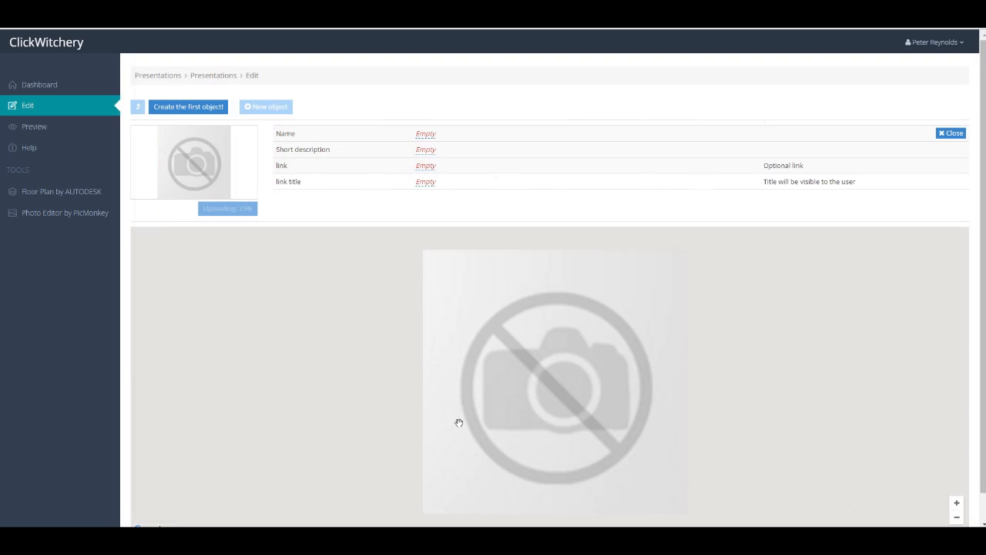
# Name the first object House and give it the short description This is the house we want to present.
pyautogui.click(429, 135)
pyautogui.write('House')
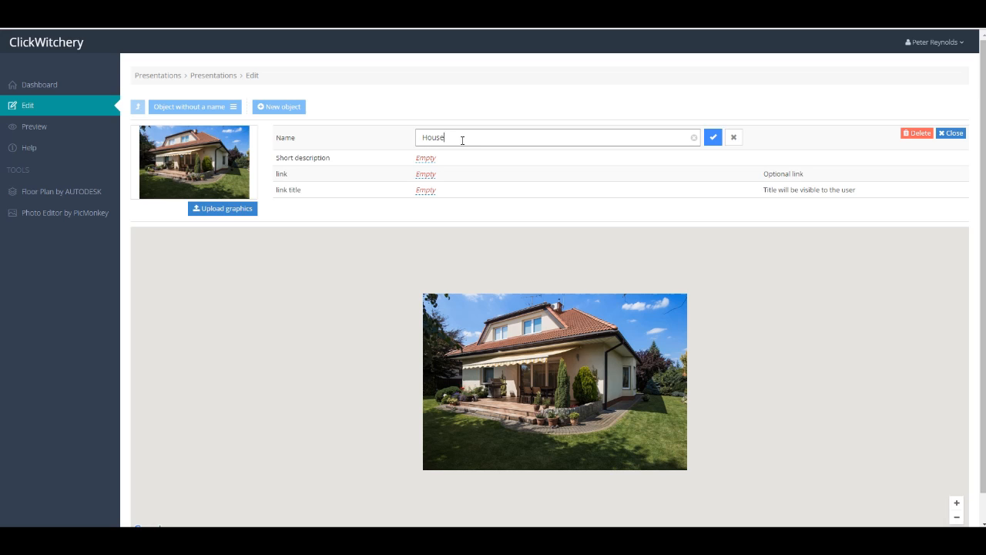
pyautogui.click(713, 139)
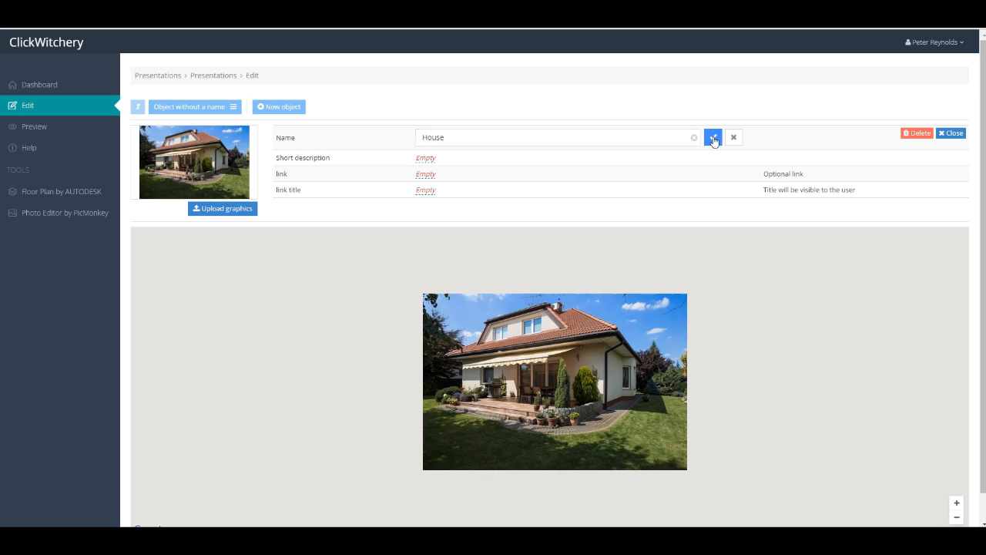
pyautogui.click(428, 150)
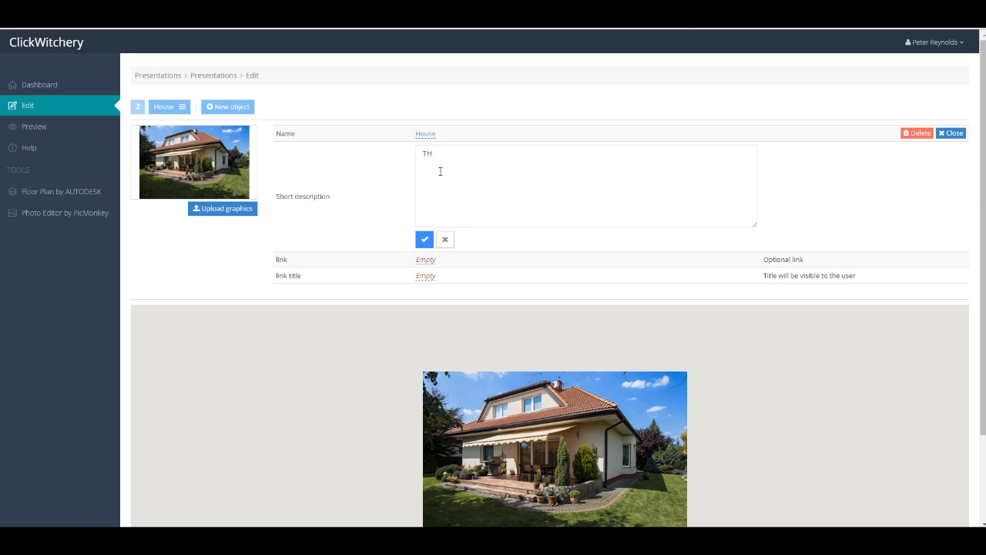
pyautogui.write('This is the house we want to present.')
pyautogui.click(424, 239)
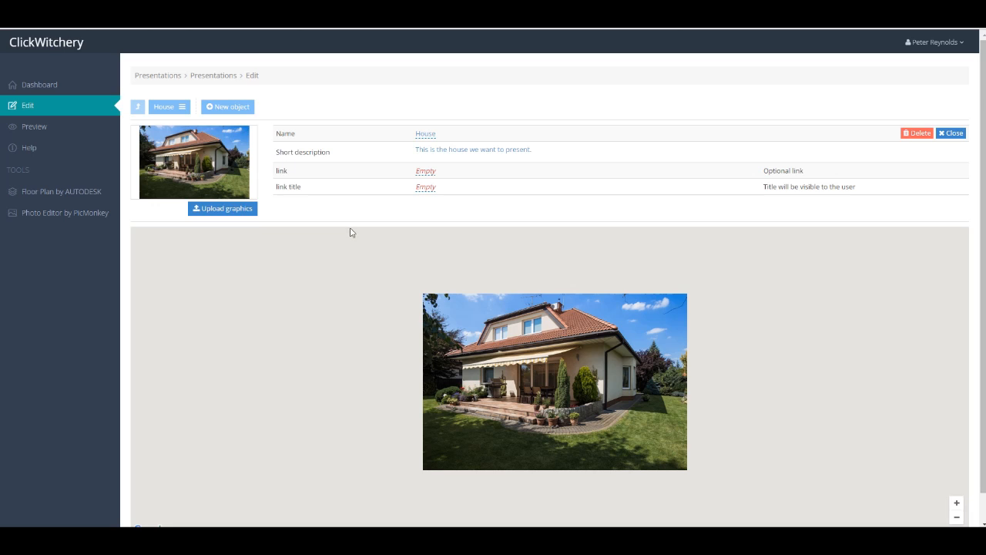
# Add a new object and upload DSC01409.jpg as its graphic.
pyautogui.click(233, 109)
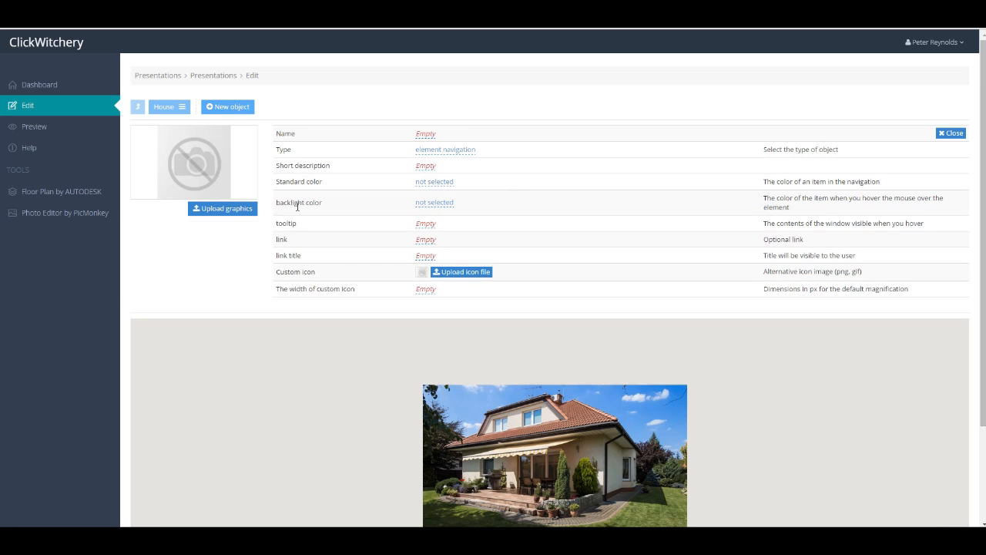
pyautogui.click(240, 213)
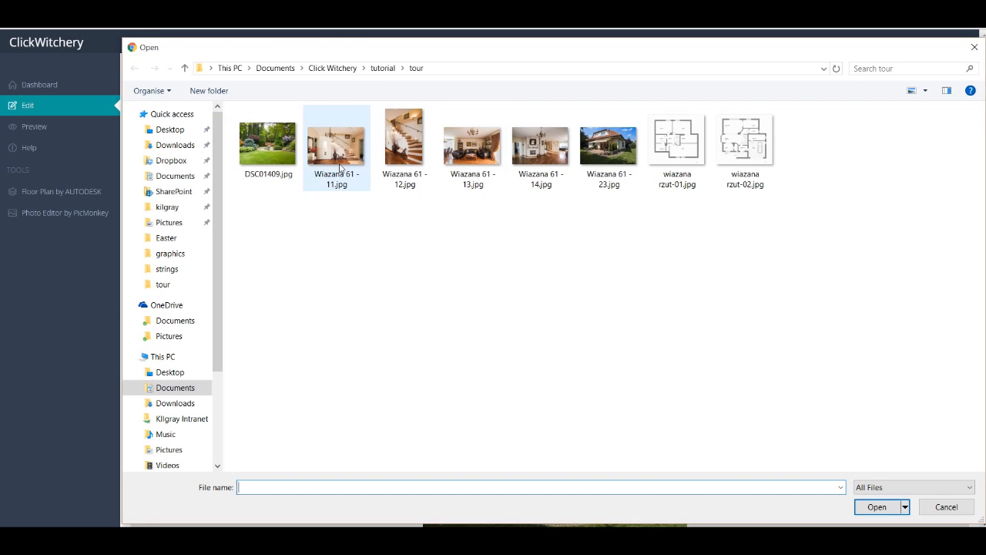
pyautogui.click(274, 150)
pyautogui.doubleClick(280, 152)
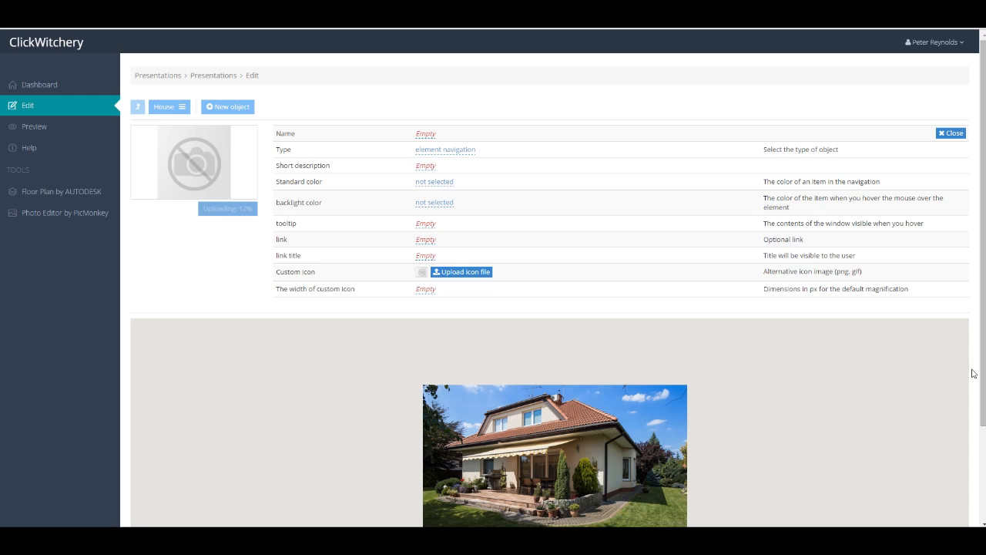
# Draw a polygon clickable area over the lawn and terrace on the house image for the DSC01409.jpg object.
pyautogui.moveTo(982, 406); pyautogui.dragTo(978, 450)
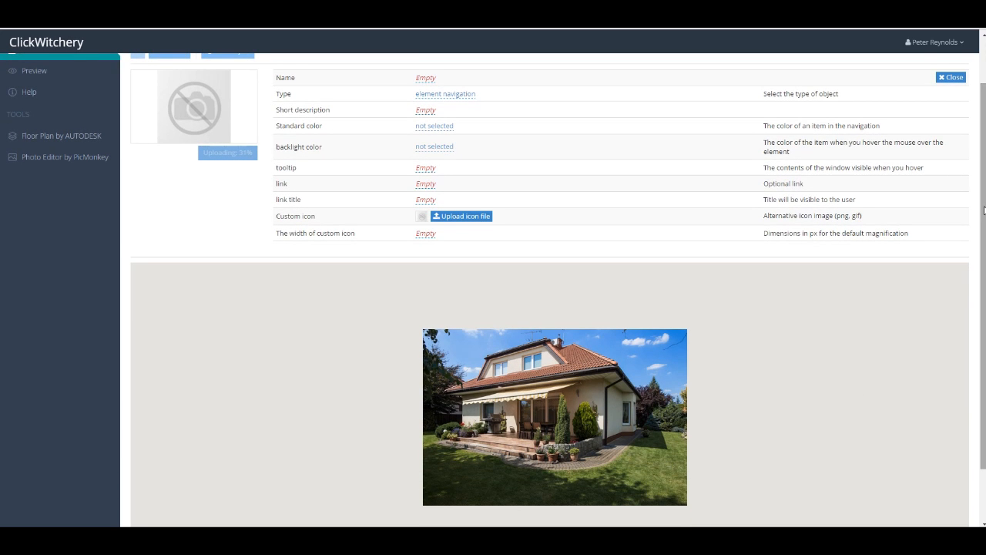
pyautogui.scroll(1, 984, 208)
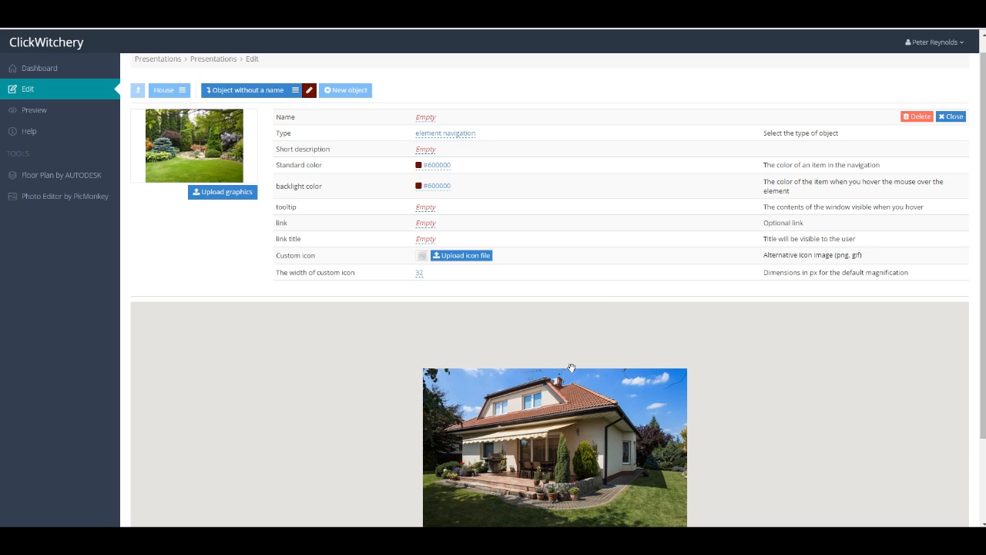
pyautogui.scroll(-3, 571, 368)
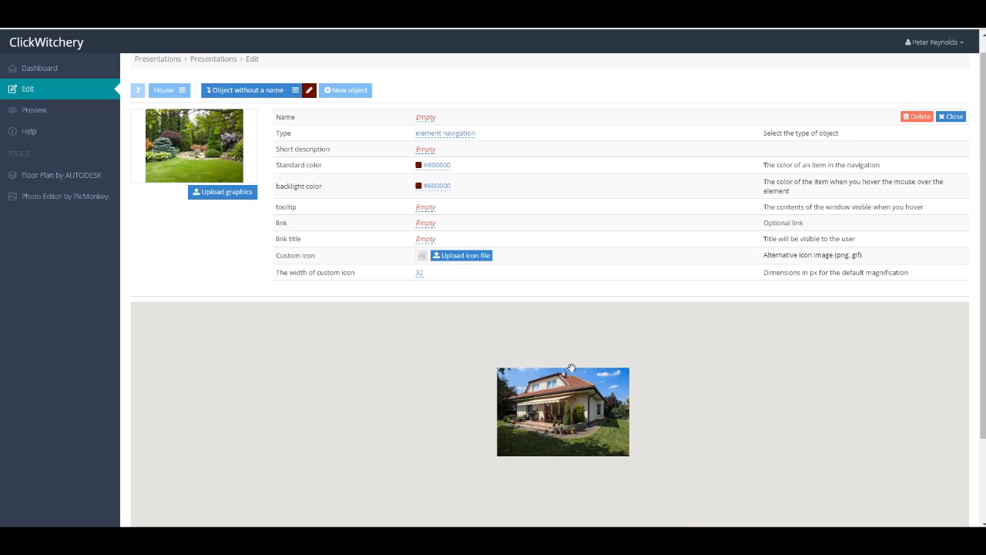
pyautogui.scroll(3, 571, 368)
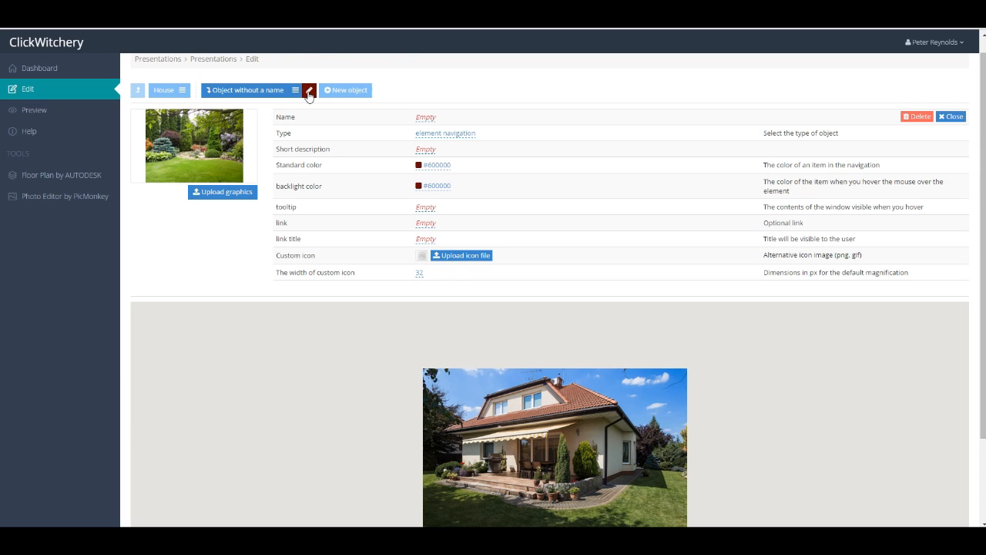
pyautogui.click(308, 93)
pyautogui.click(154, 319)
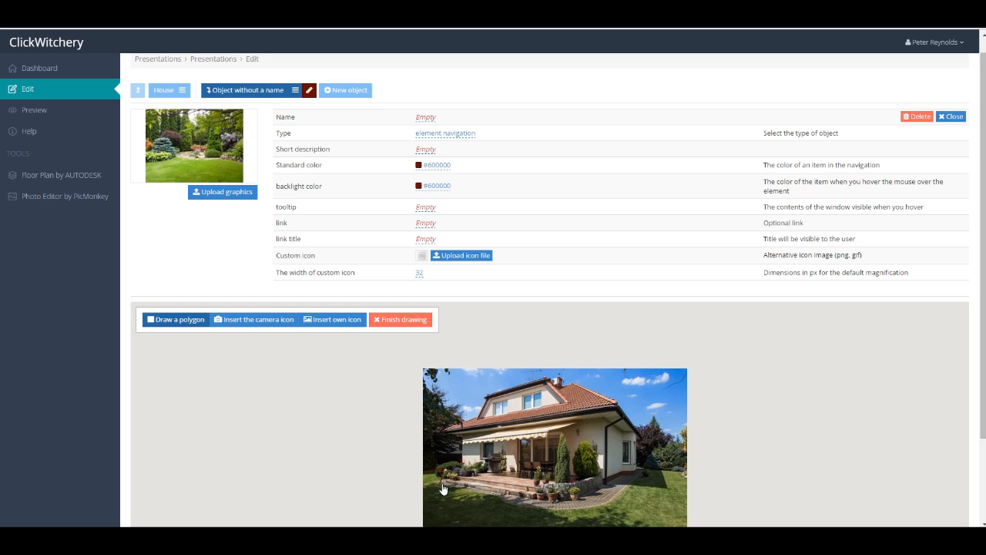
pyautogui.click(569, 514)
pyautogui.click(646, 478)
pyautogui.click(645, 468)
pyautogui.click(685, 471)
pyautogui.click(685, 523)
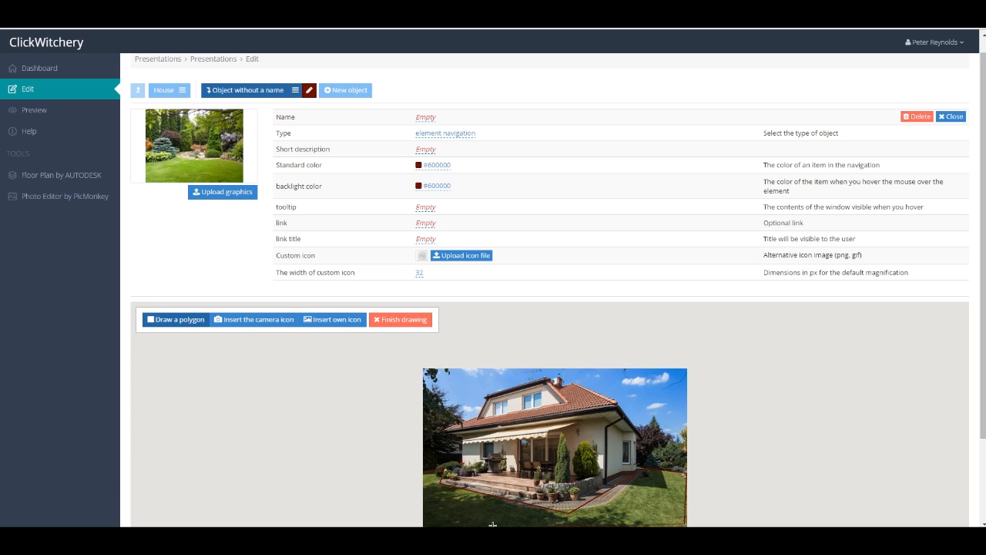
pyautogui.click(428, 523)
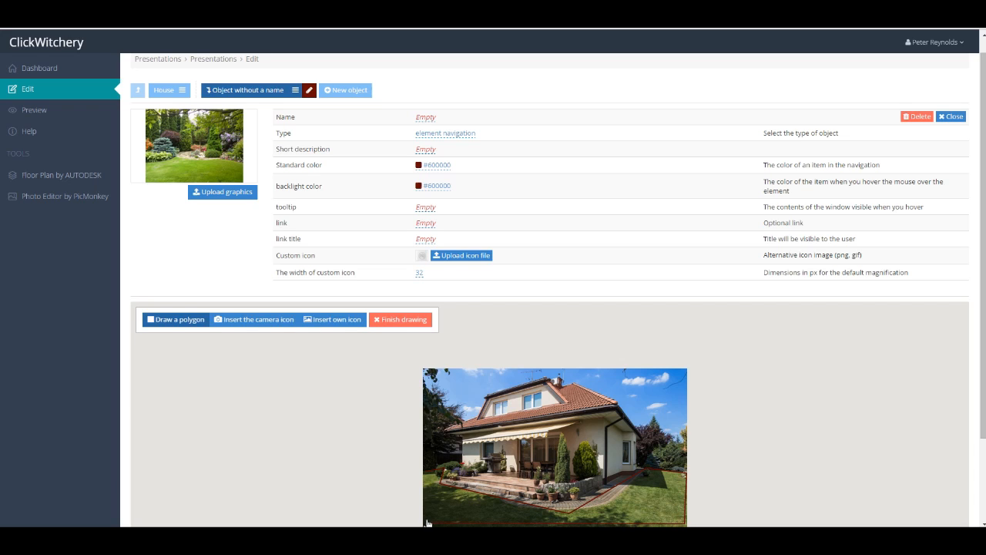
pyautogui.click(426, 479)
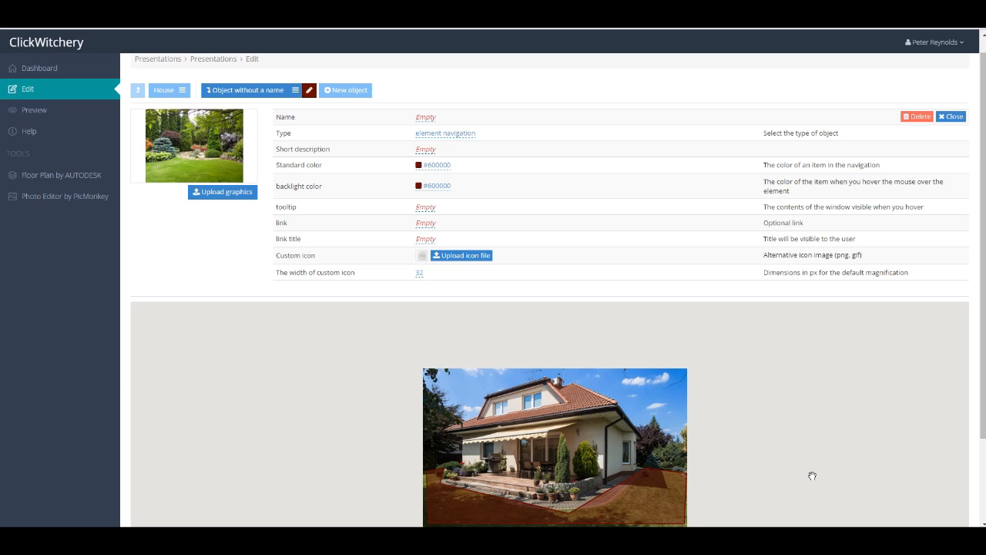
# Add a new object and upload wiazana rzut-02.jpg as its graphic.
pyautogui.click(341, 91)
pyautogui.click(233, 193)
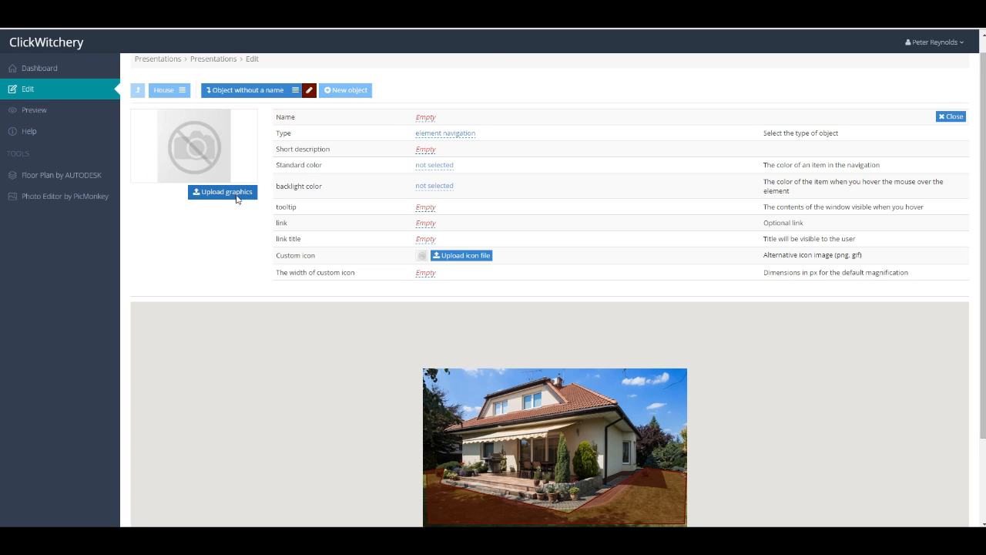
pyautogui.click(744, 146)
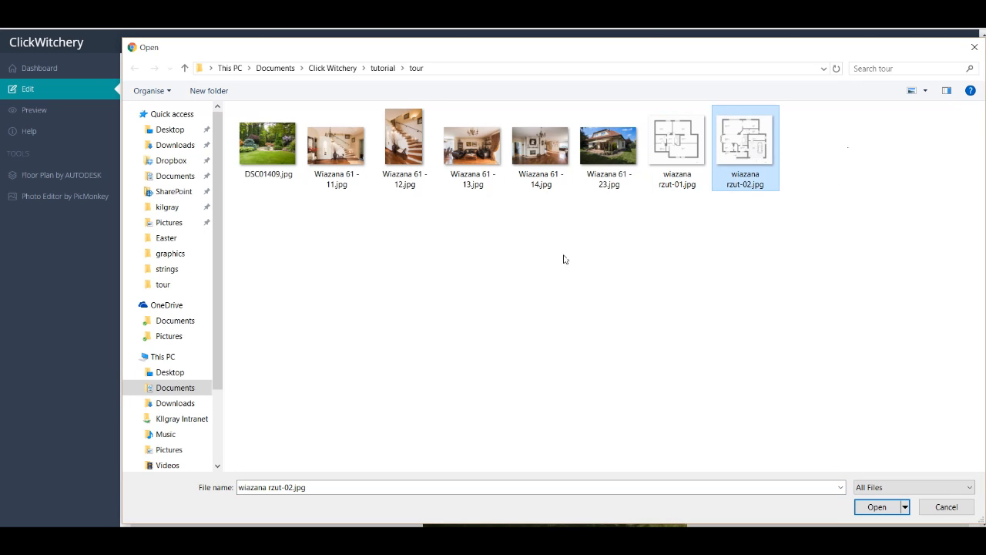
pyautogui.click(877, 507)
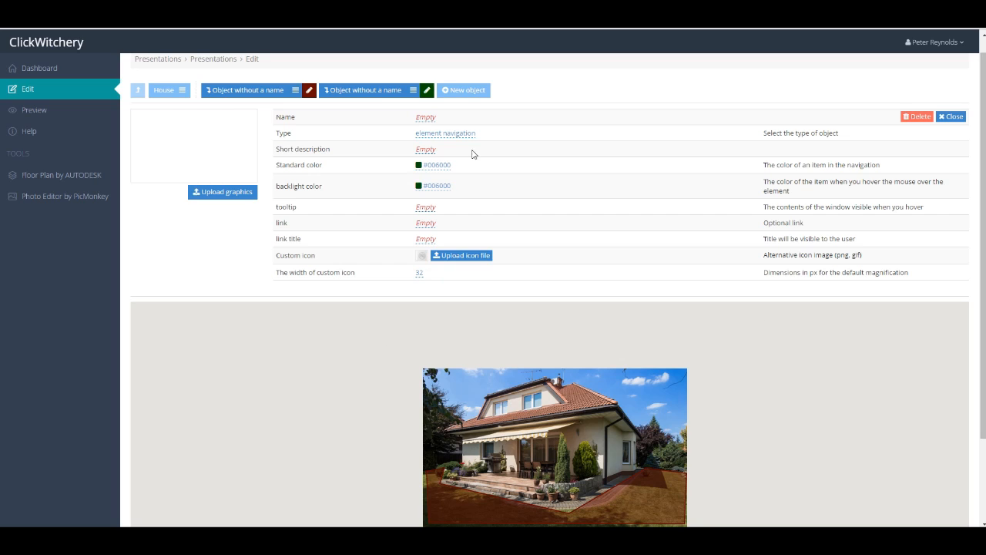
# Draw a polygon clickable area over the house building for the floor plan object and close the object editor.
pyautogui.click(426, 90)
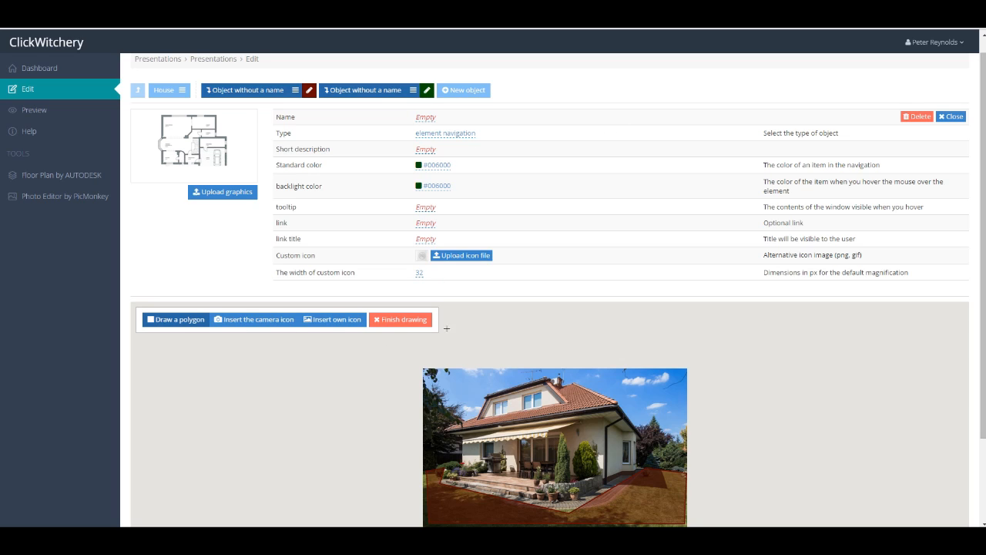
pyautogui.click(172, 322)
pyautogui.click(643, 467)
pyautogui.click(463, 433)
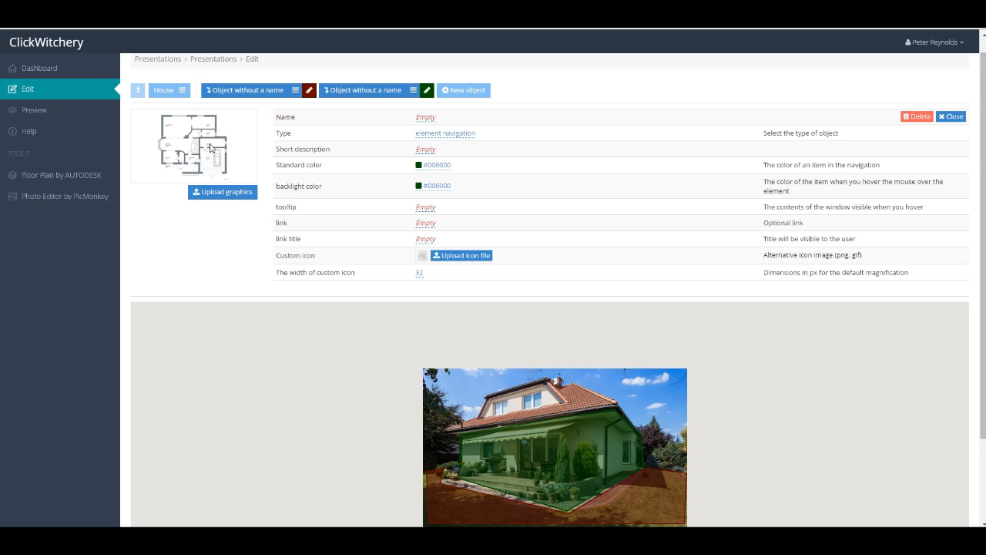
pyautogui.click(955, 117)
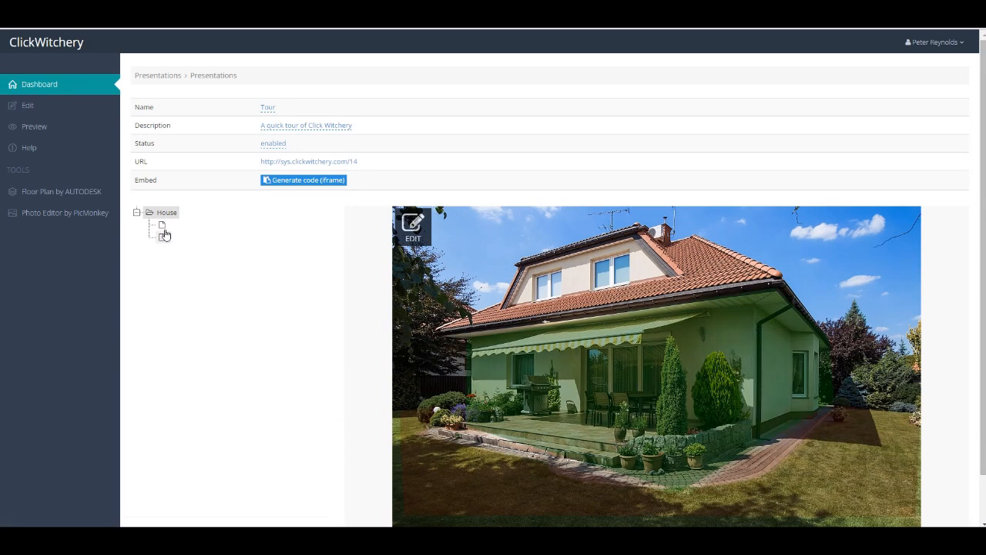
pyautogui.click(162, 238)
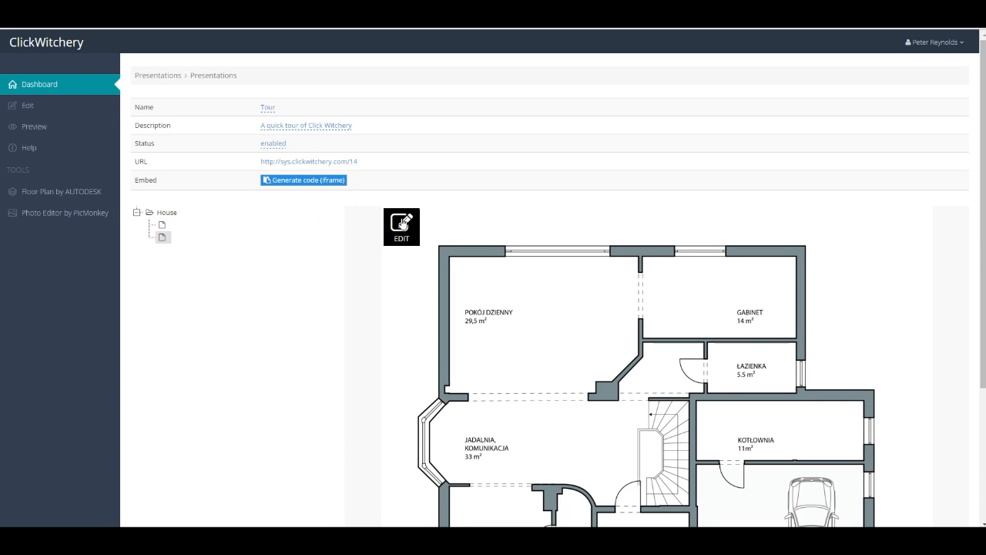
pyautogui.click(402, 225)
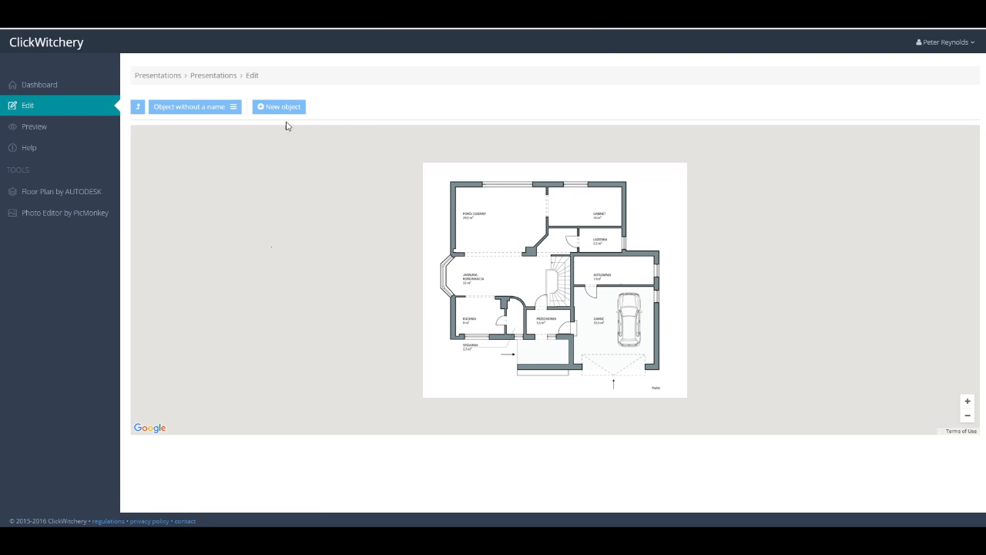
pyautogui.click(279, 112)
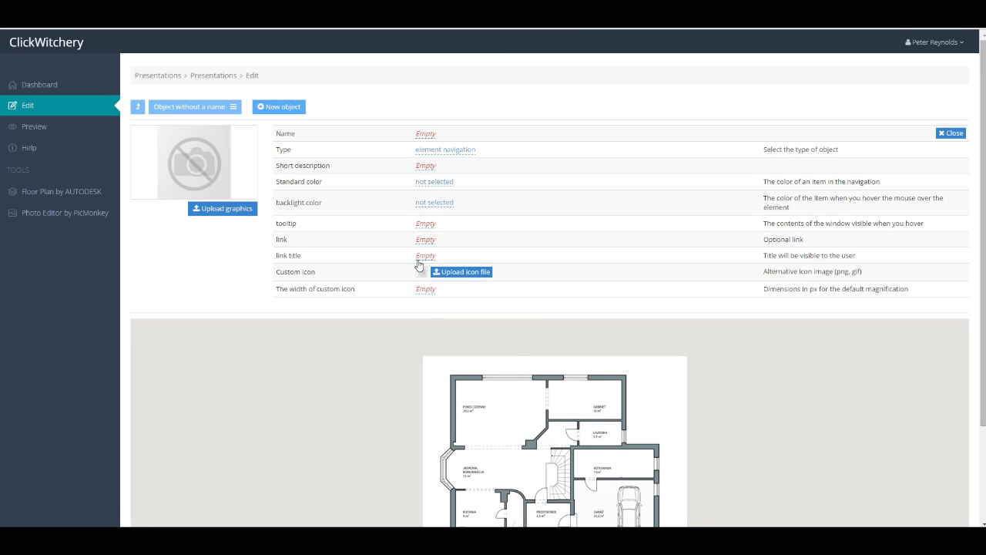
pyautogui.click(229, 209)
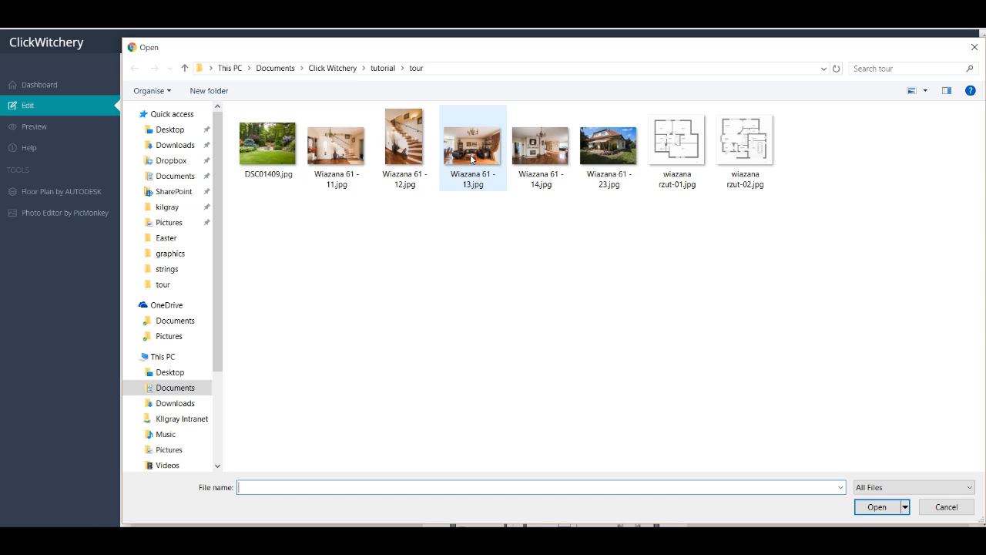
pyautogui.doubleClick(472, 159)
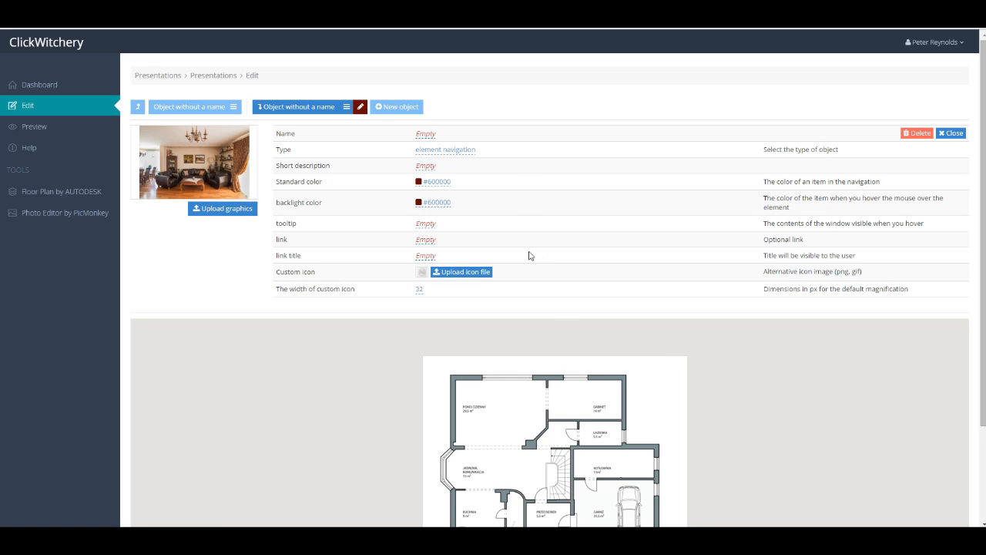
# Place a camera icon in the POKÓJ DZIENNY room of the floor plan for the living room object.
pyautogui.click(360, 106)
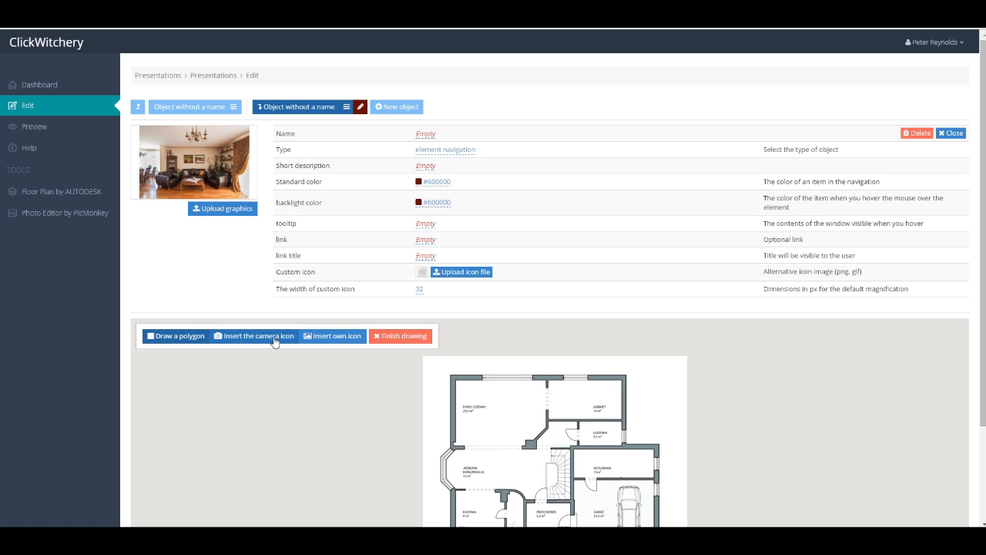
pyautogui.click(275, 337)
pyautogui.click(503, 401)
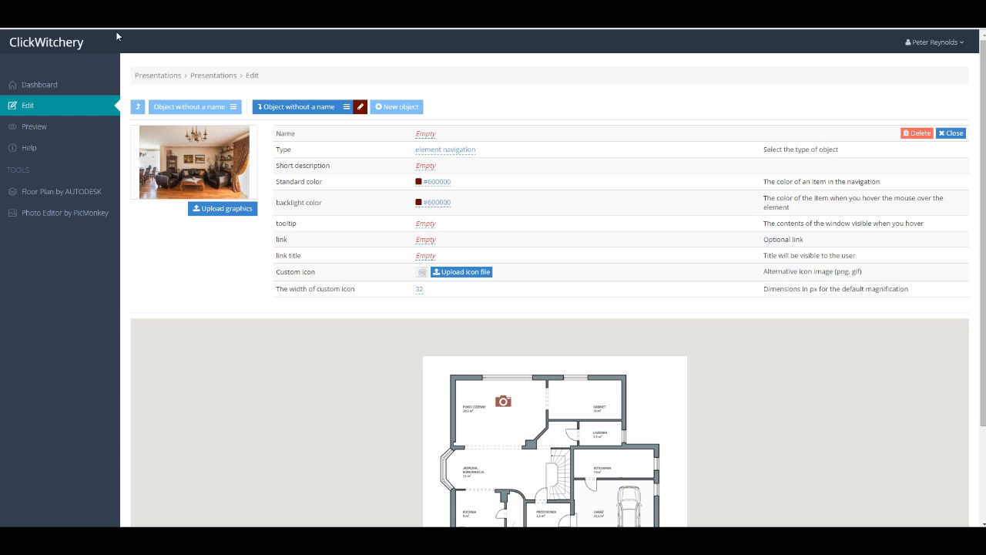
# Open the presentation URL in a new tab and test the clickable house area and the living room camera icon.
pyautogui.click(61, 91)
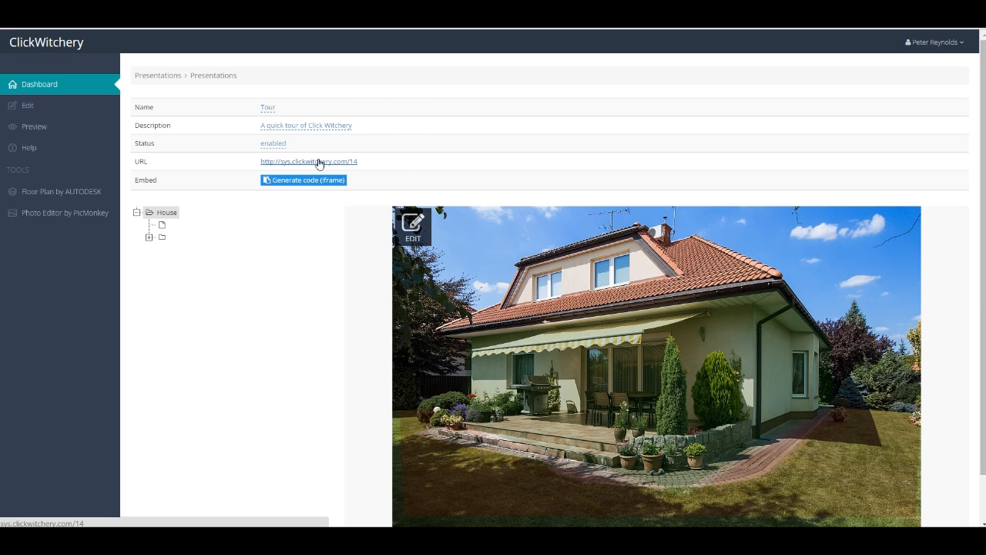
pyautogui.rightClick(319, 163)
pyautogui.click(339, 166)
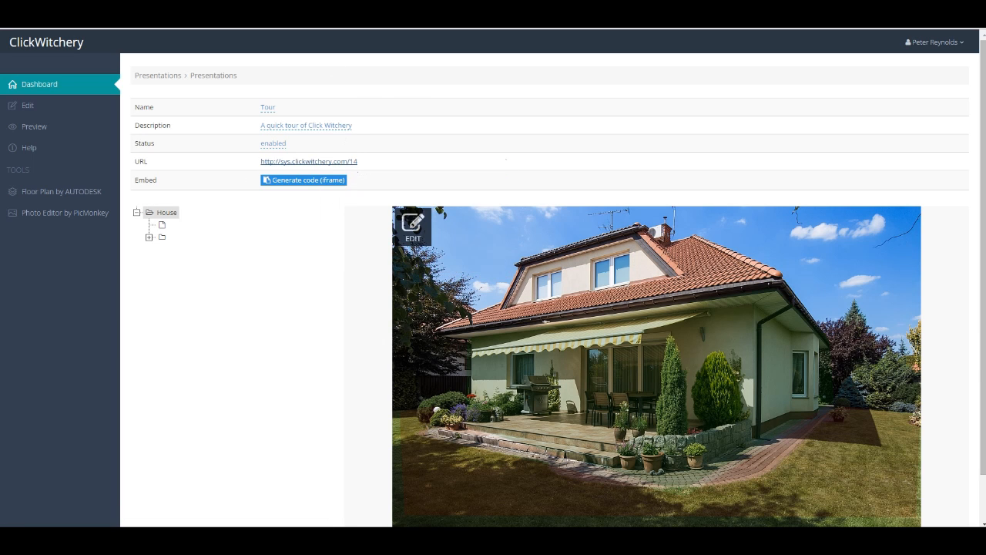
pyautogui.click(174, 20)
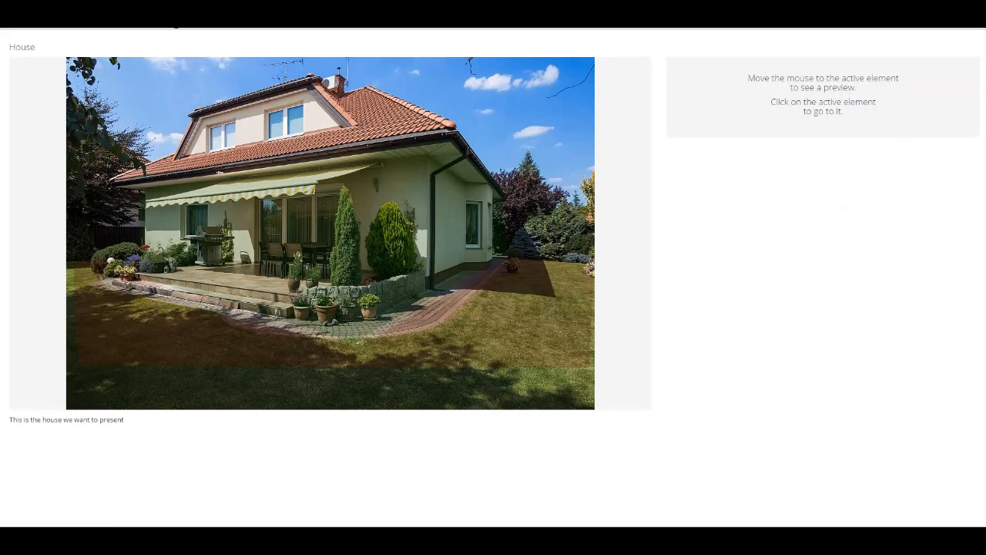
pyautogui.click(339, 253)
pyautogui.moveTo(220, 133)
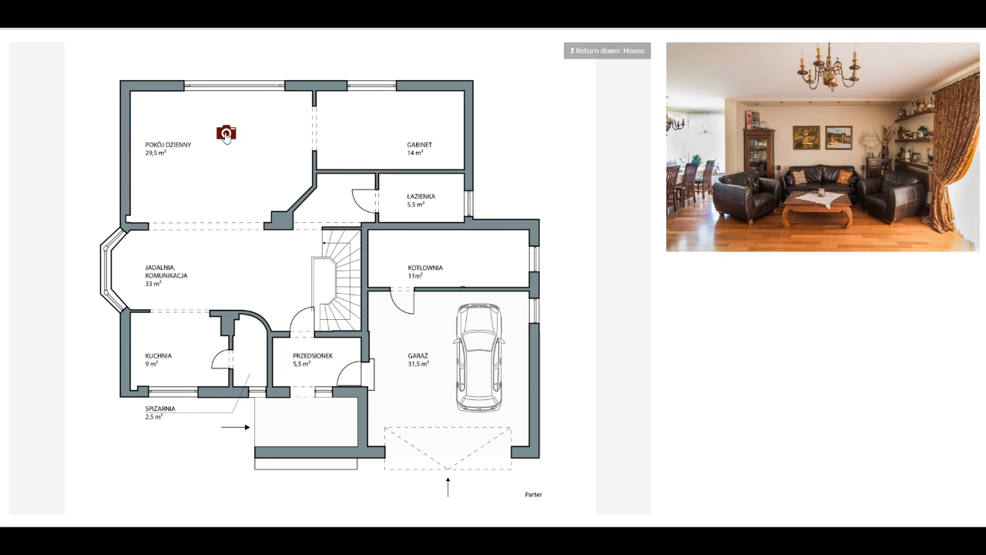
pyautogui.click(231, 136)
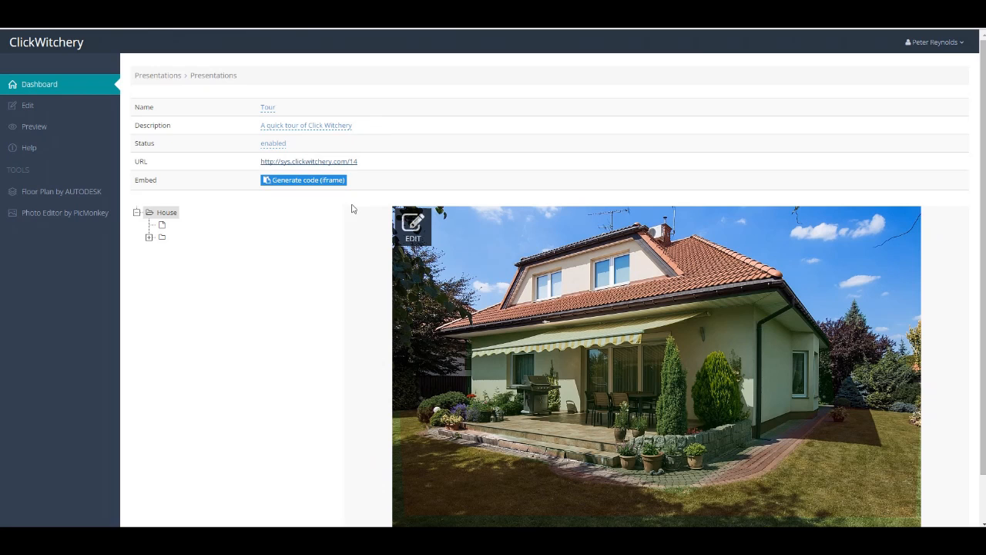
# Open the iframe embed code settings for the presentation.
pyautogui.click(297, 182)
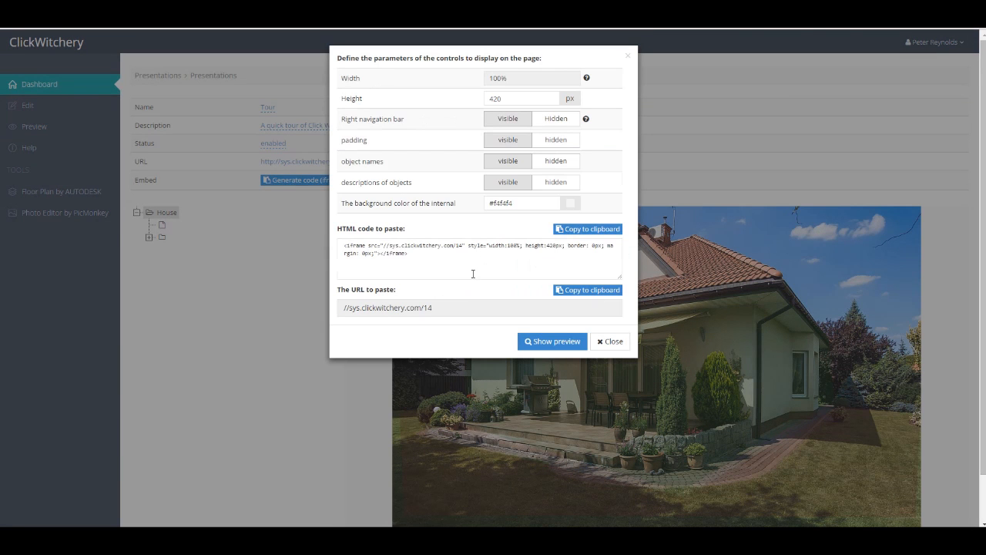